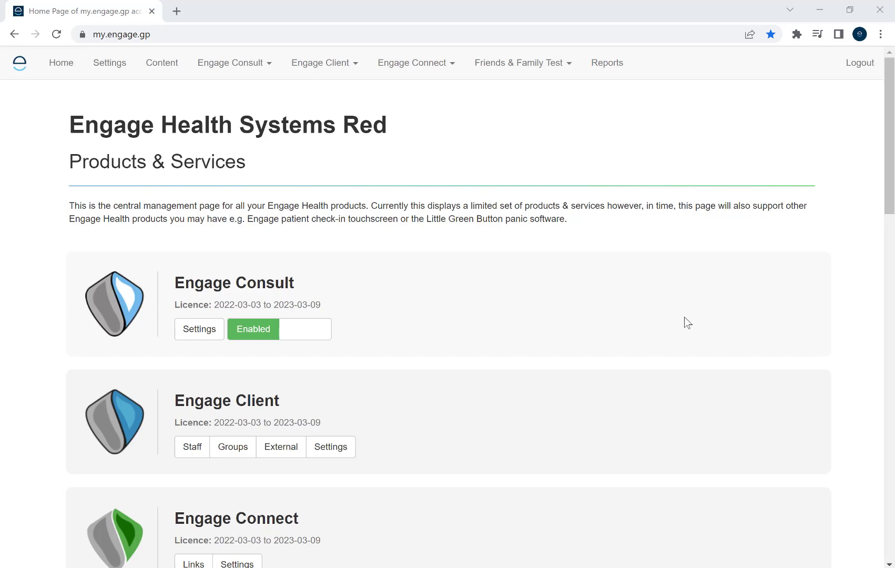
Open the Engage Client groups page and create a new group named Sick notes
left_click(346, 73)
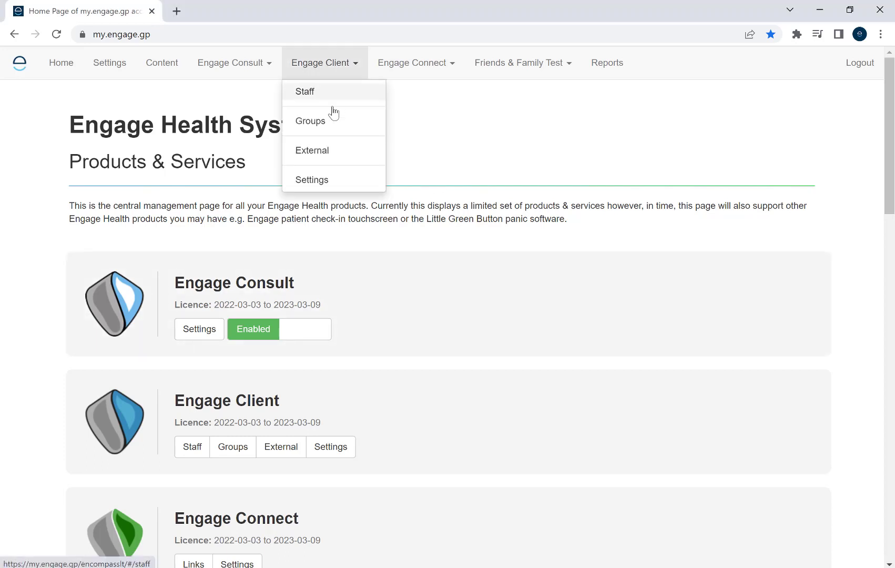
left_click(301, 125)
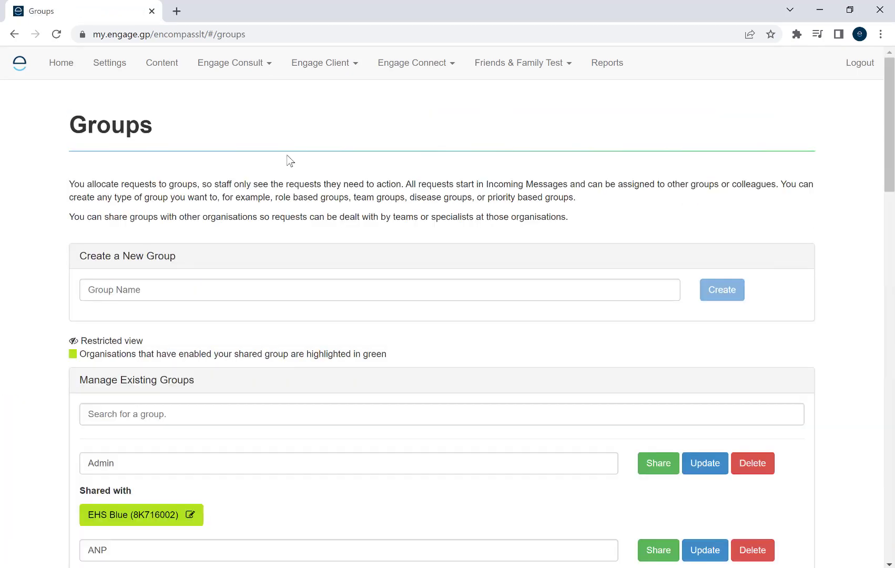
left_click(121, 289)
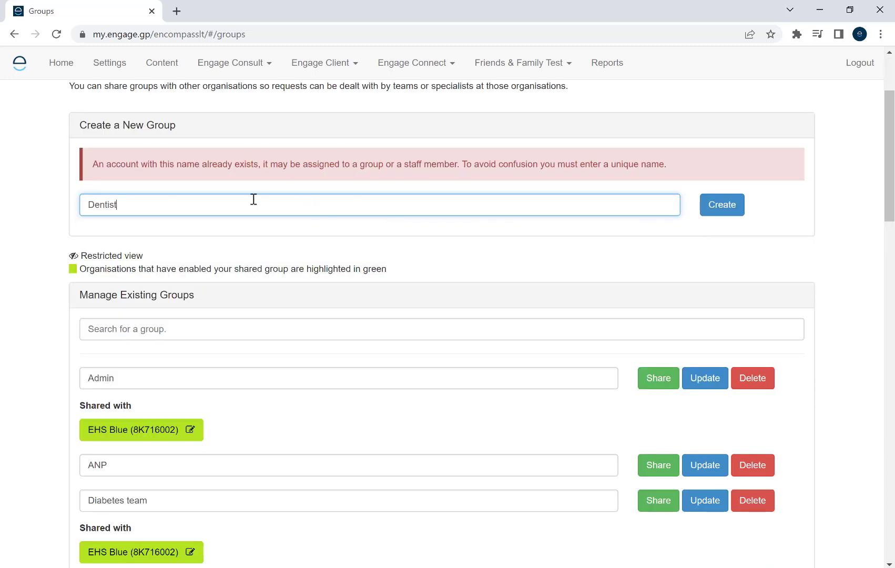
key("ctrl+a")
type("Sid")
left_click(731, 210)
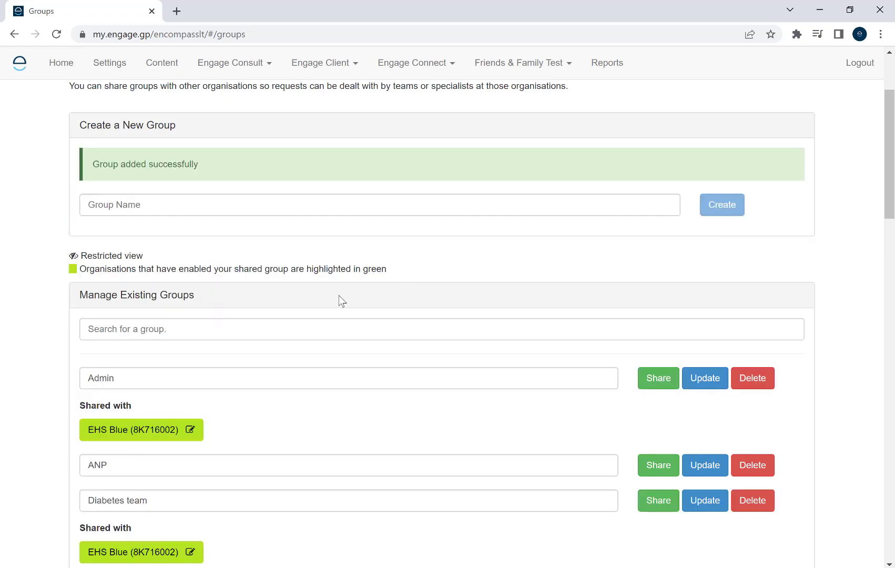
Delete the Sick notes group from the existing groups
scroll(341, 301, "down", 10)
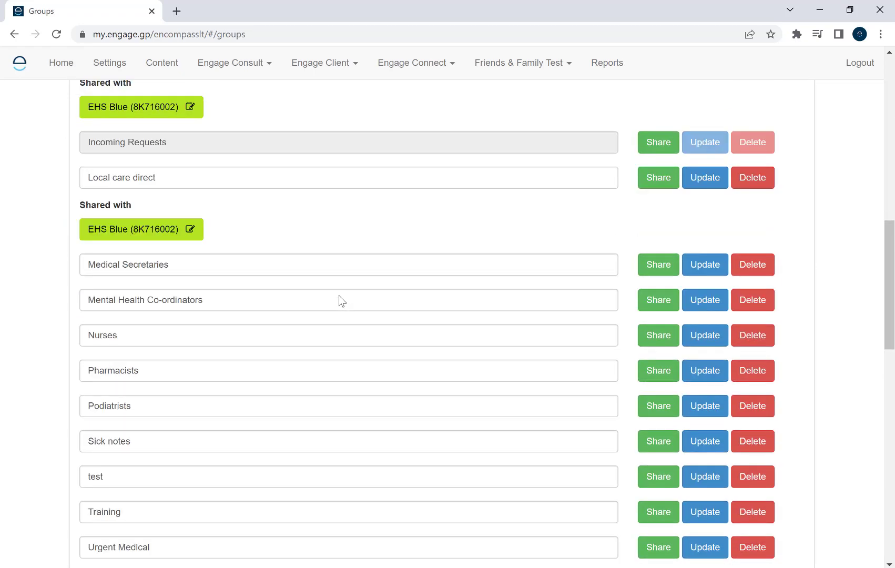
scroll(341, 300, "down", 3)
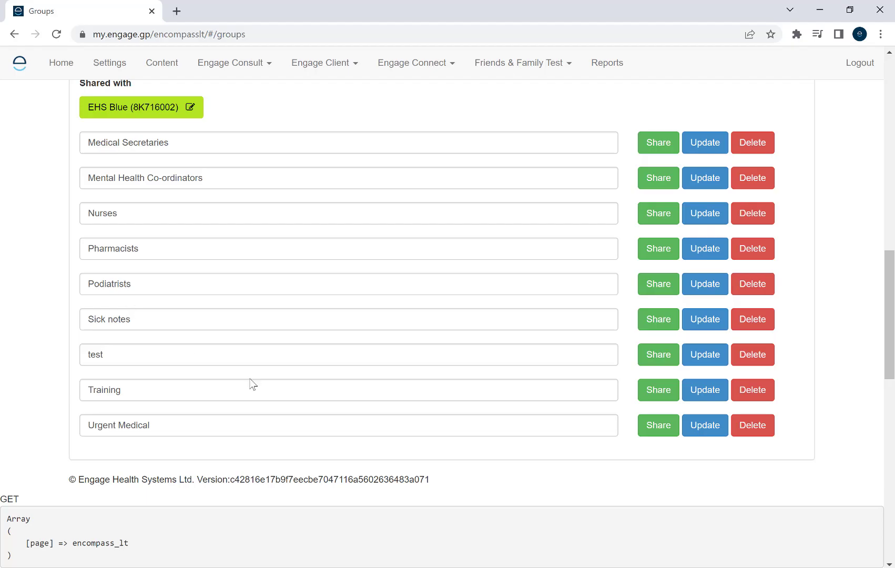
scroll(637, 392, "up", 13)
scroll(636, 397, "down", 11)
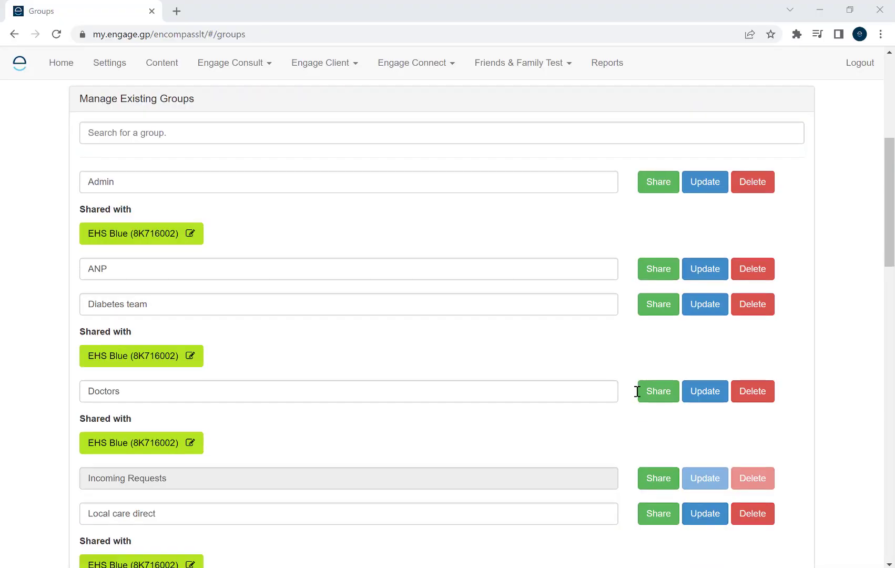
scroll(636, 391, "down", 4)
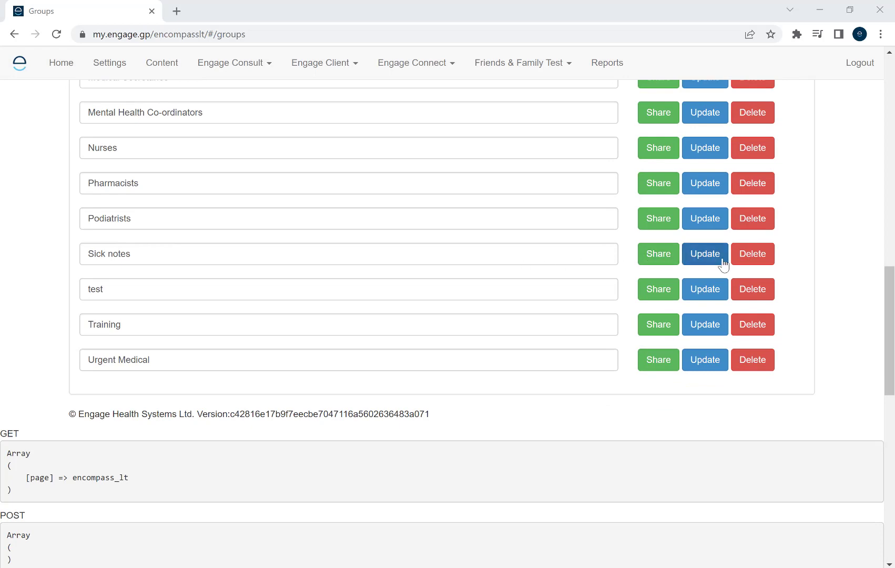
left_click(751, 254)
View the sharing options of the Admin group and close them without sharing
scroll(374, 358, "up", 5)
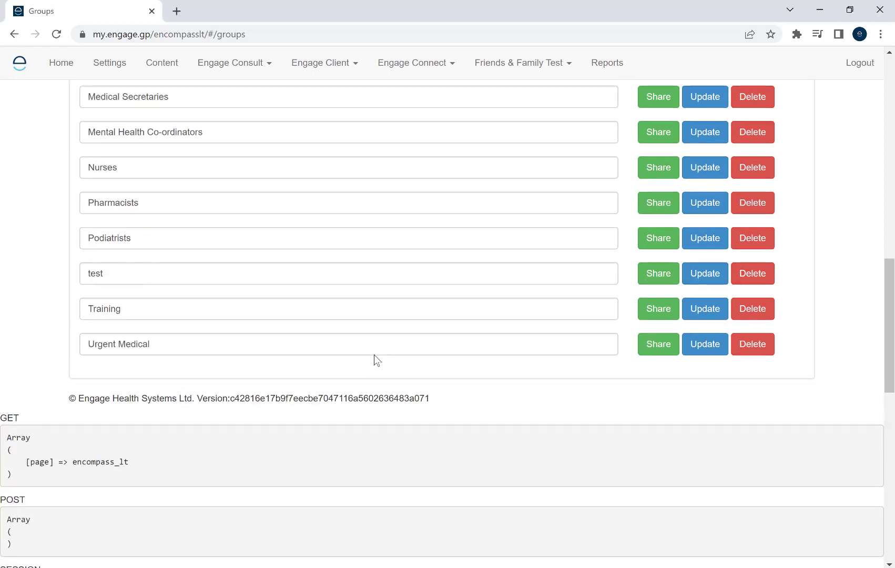
scroll(396, 366, "up", 4)
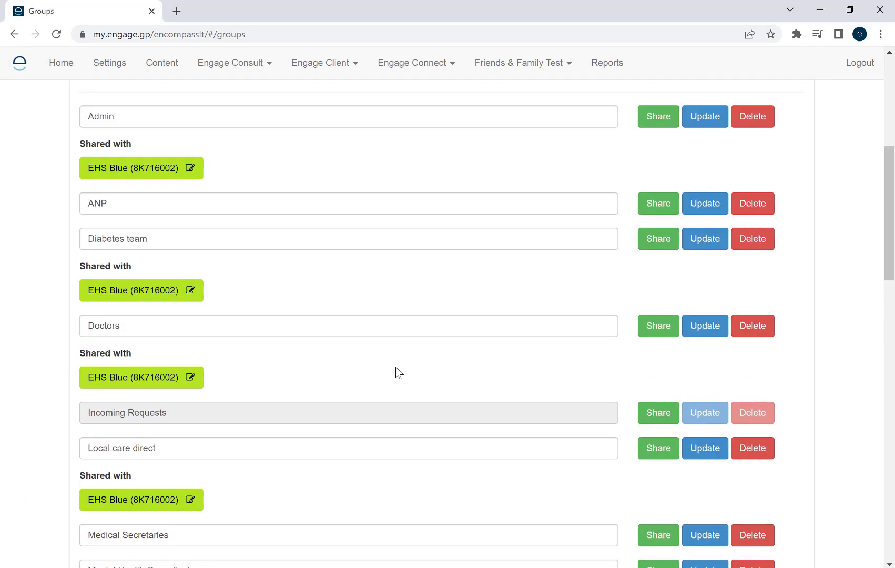
scroll(398, 372, "up", 3)
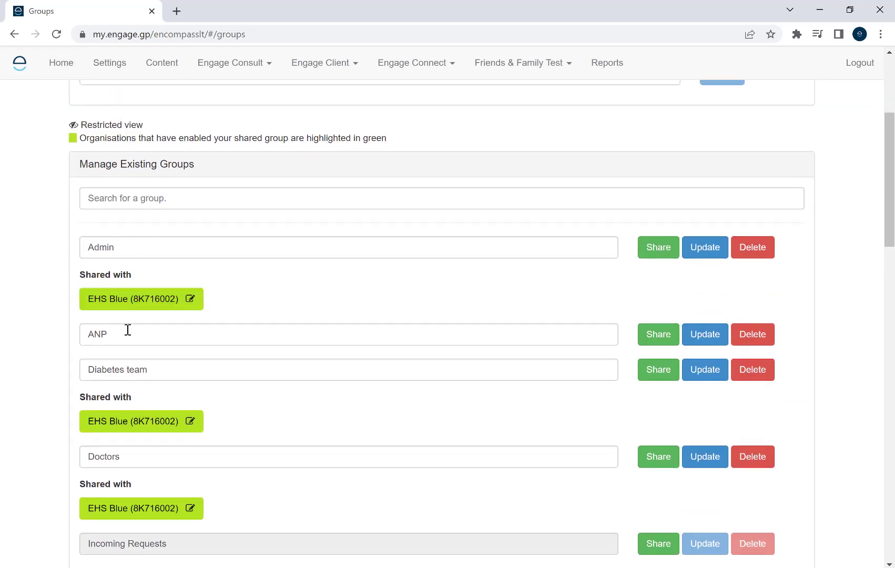
left_click(656, 251)
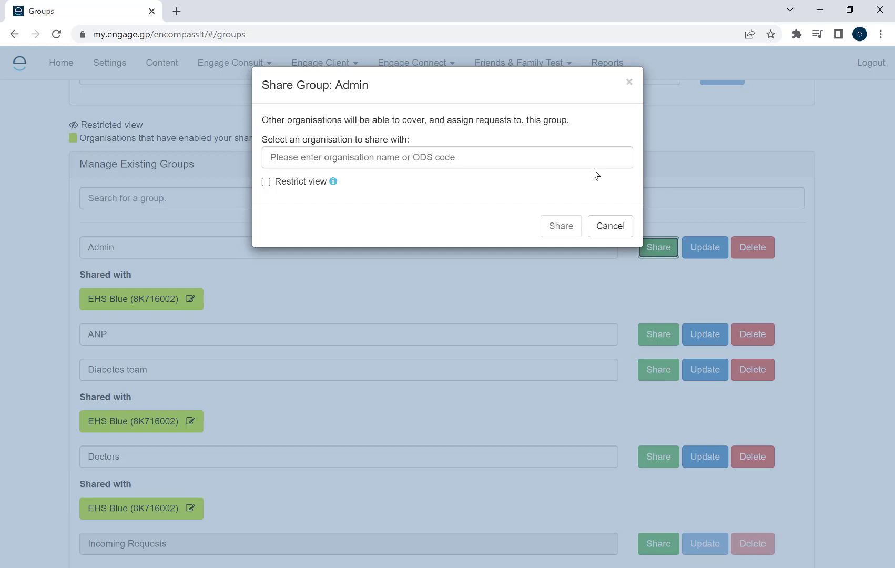
left_click(630, 86)
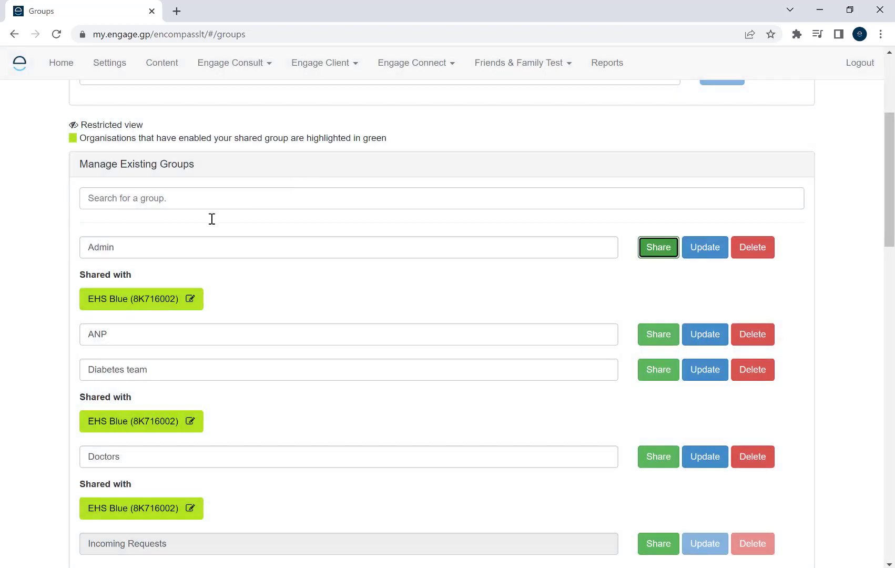
Open the External page for Engage Client
left_click(332, 67)
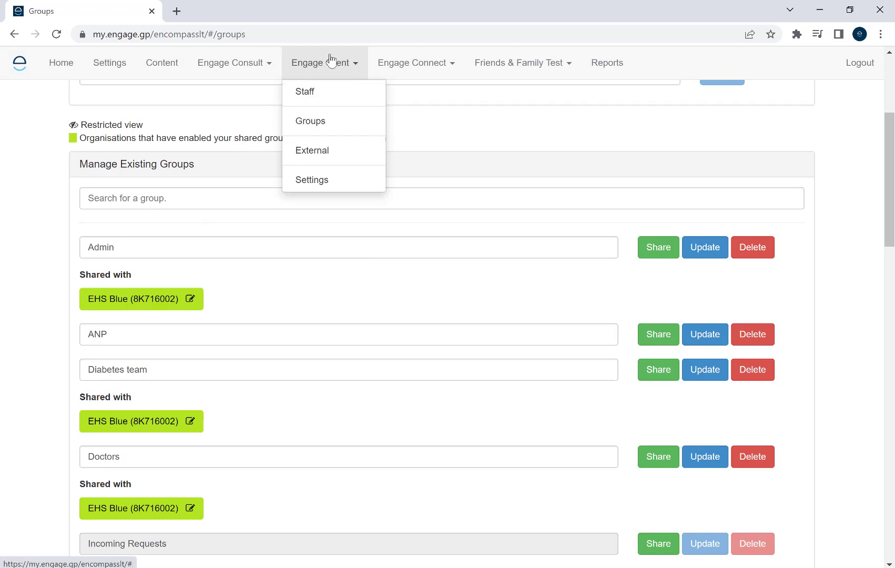
left_click(320, 156)
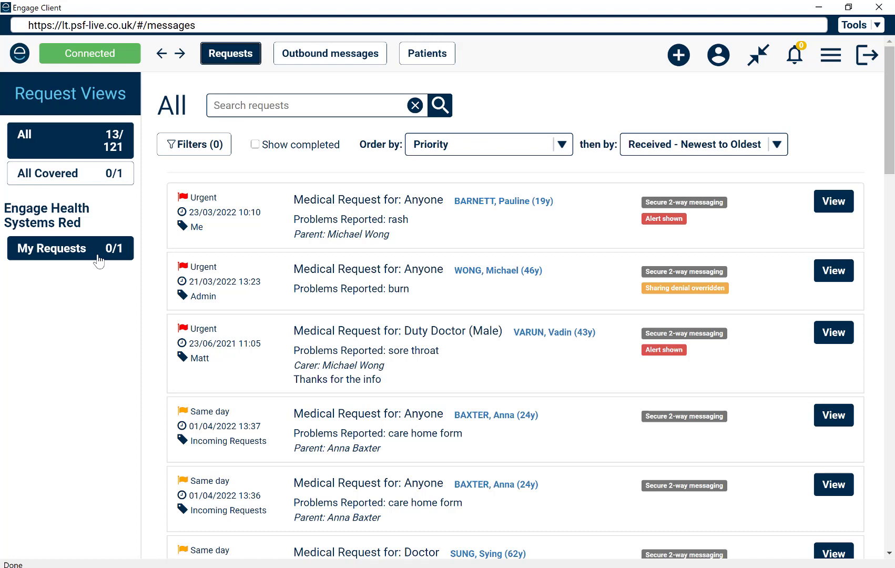
In the Engage Client desktop app, set your account to cover the Sick notes, Admin and Incoming Requests groups, and save the changes
left_click(726, 59)
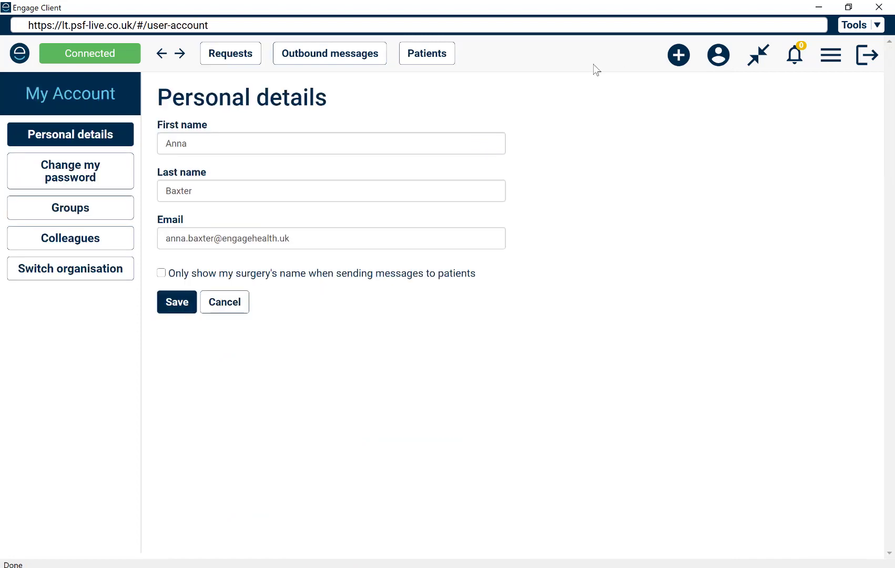
left_click(54, 207)
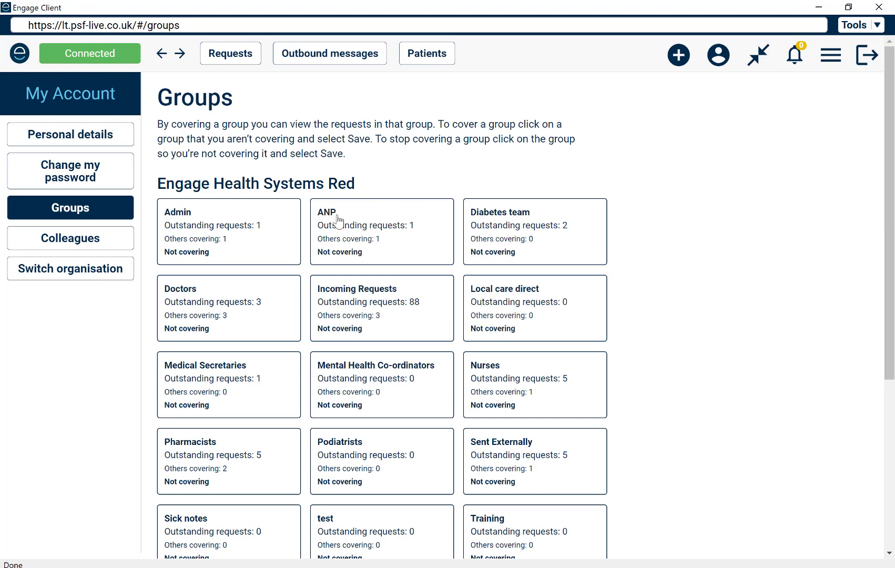
scroll(765, 356, "down", 1)
scroll(766, 356, "down", 1)
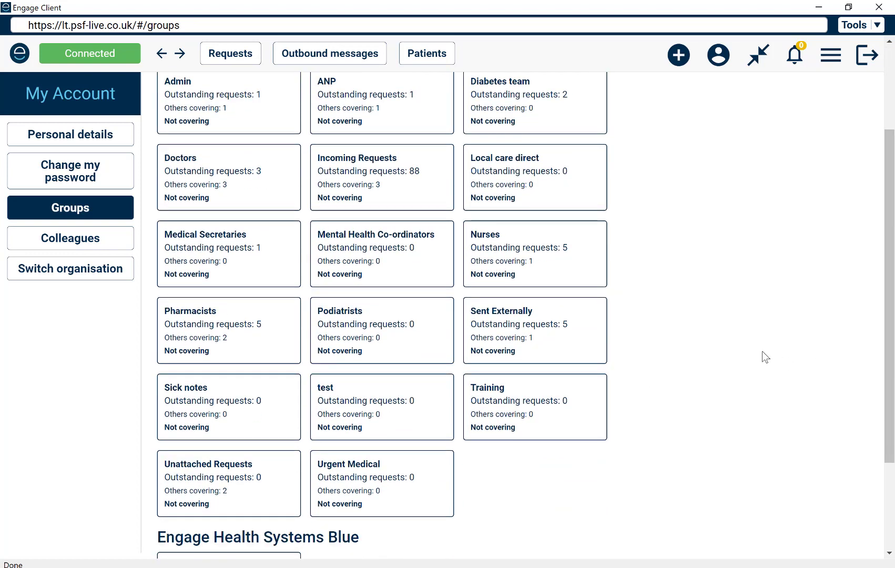
left_click(203, 411)
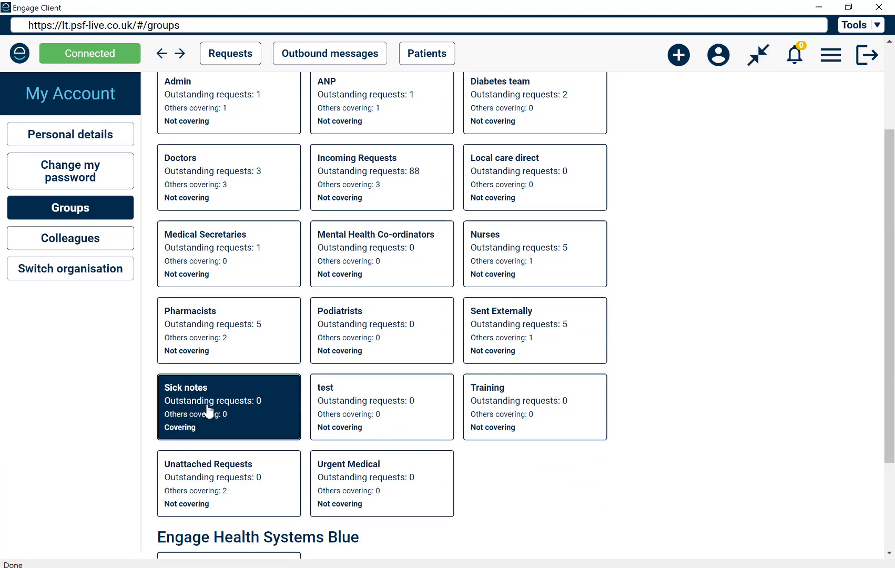
left_click(256, 111)
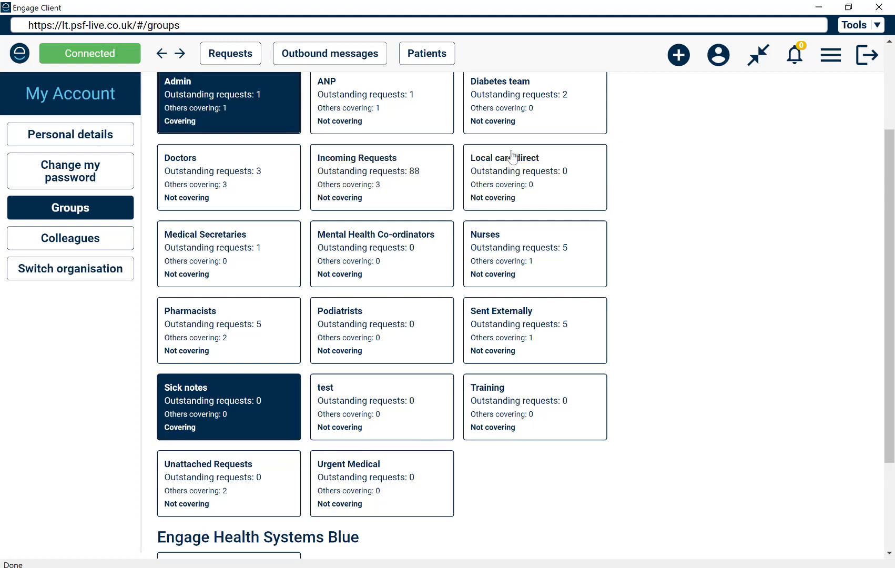
left_click(378, 181)
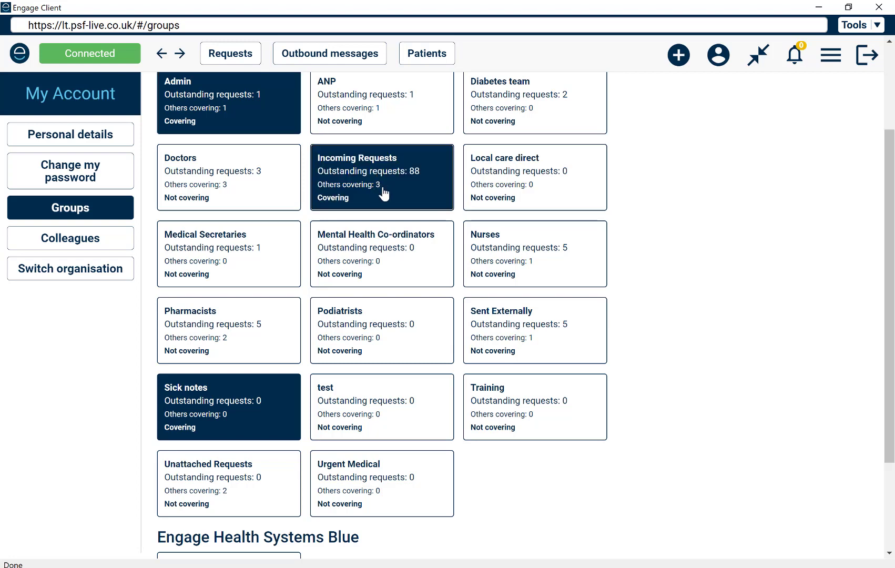
scroll(705, 309, "down", 3)
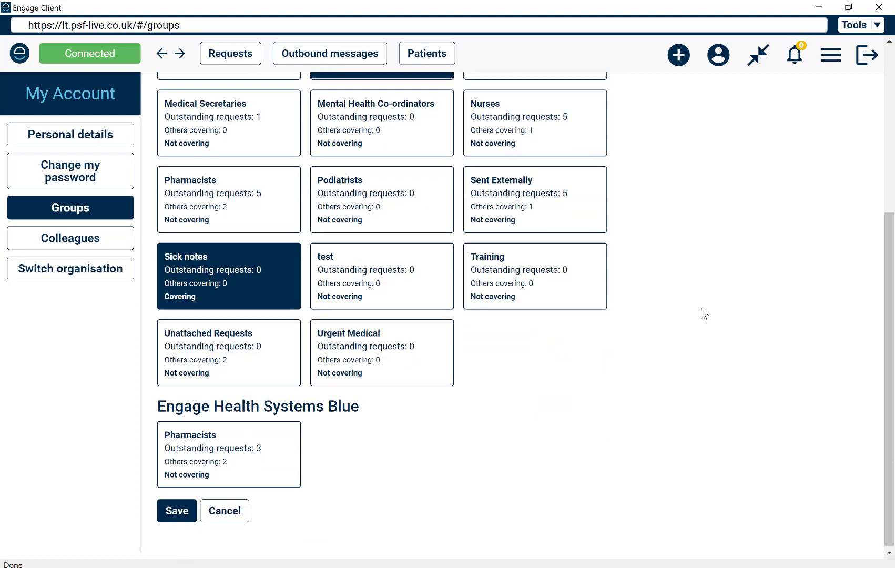
left_click(173, 517)
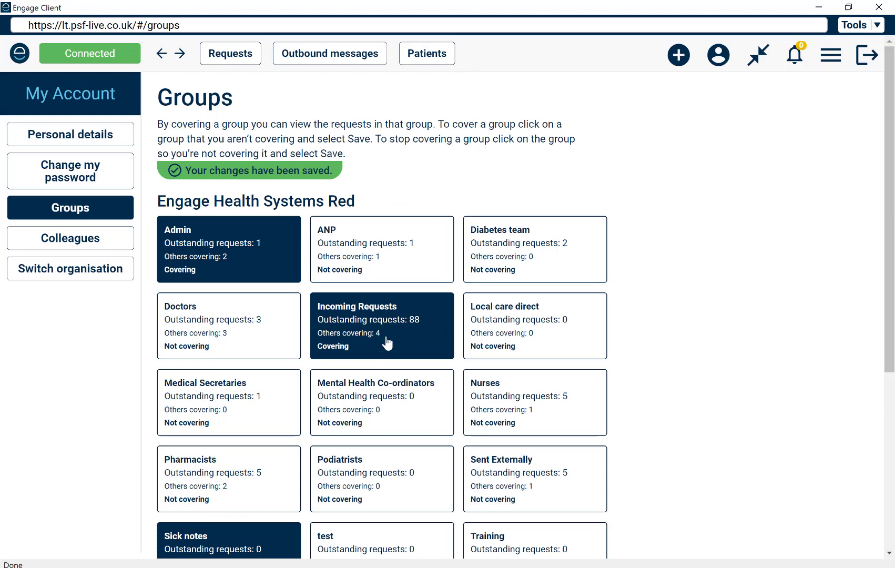
Review the covered groups and open the Colleagues coverage page of the account
scroll(353, 281, "down", 1)
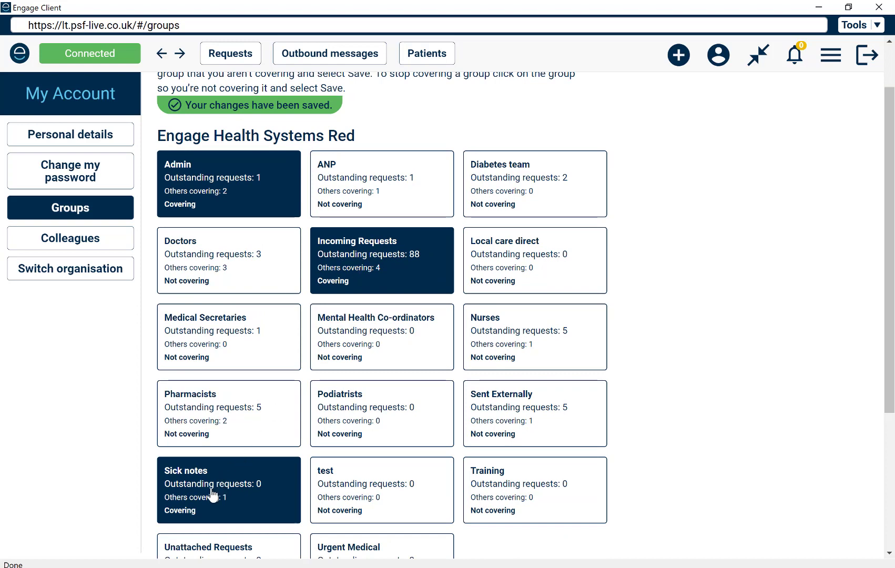
left_click(80, 238)
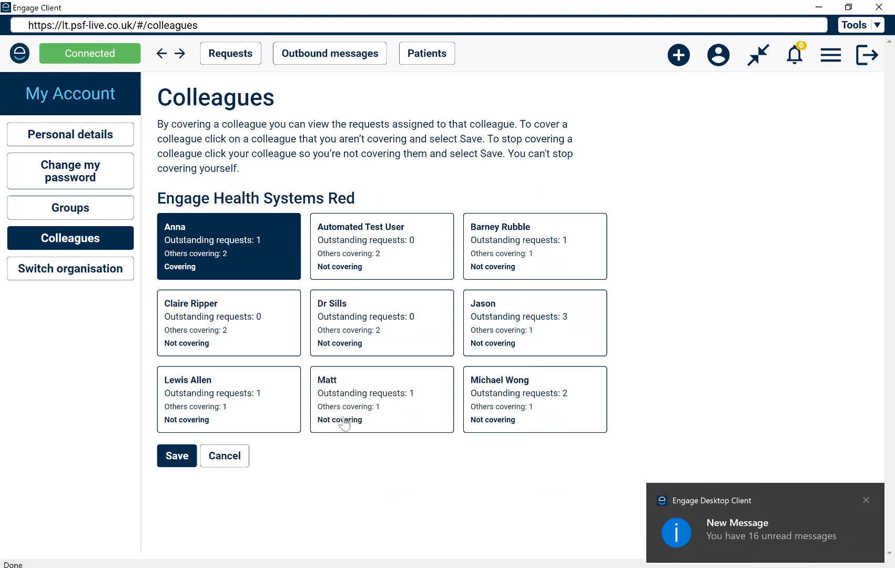
Return to the requests and view the Admin, Incoming Requests and Sick notes group lists in turn
left_click(228, 57)
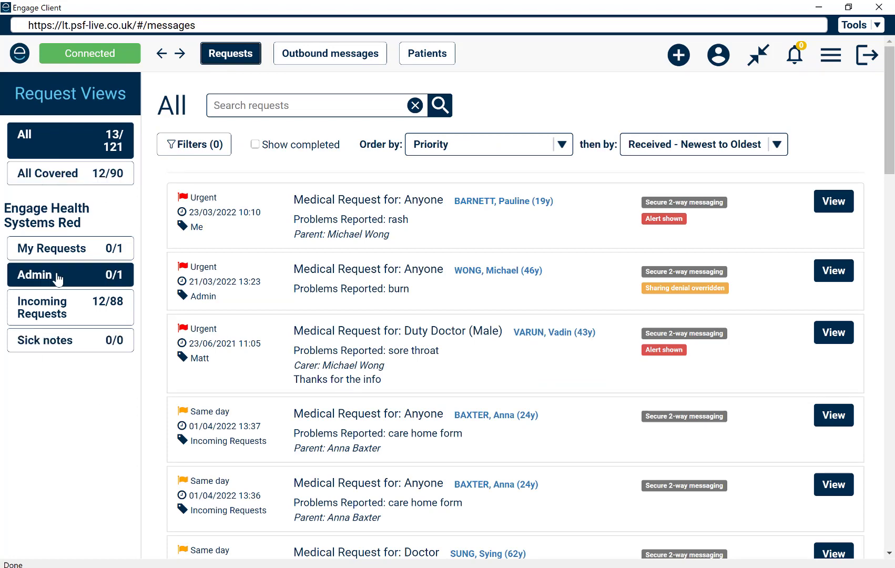
left_click(87, 274)
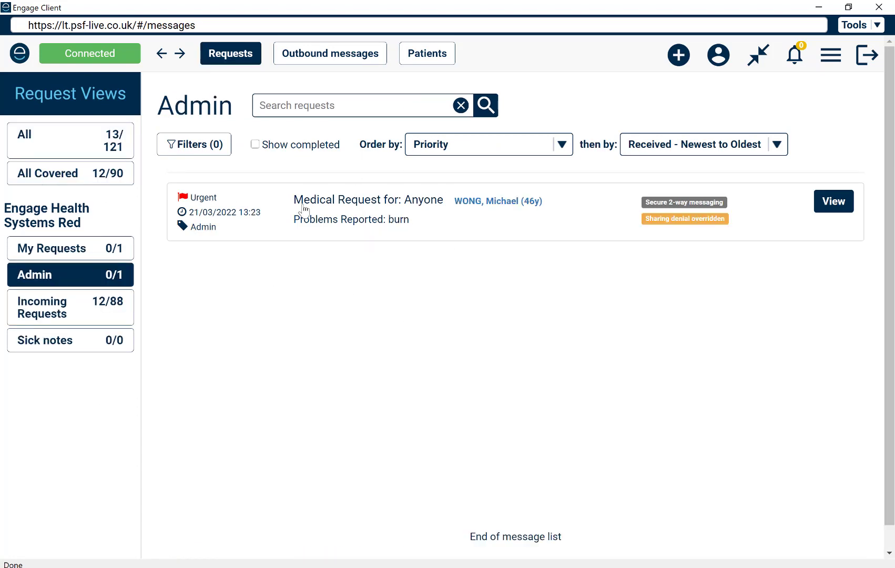
left_click(87, 316)
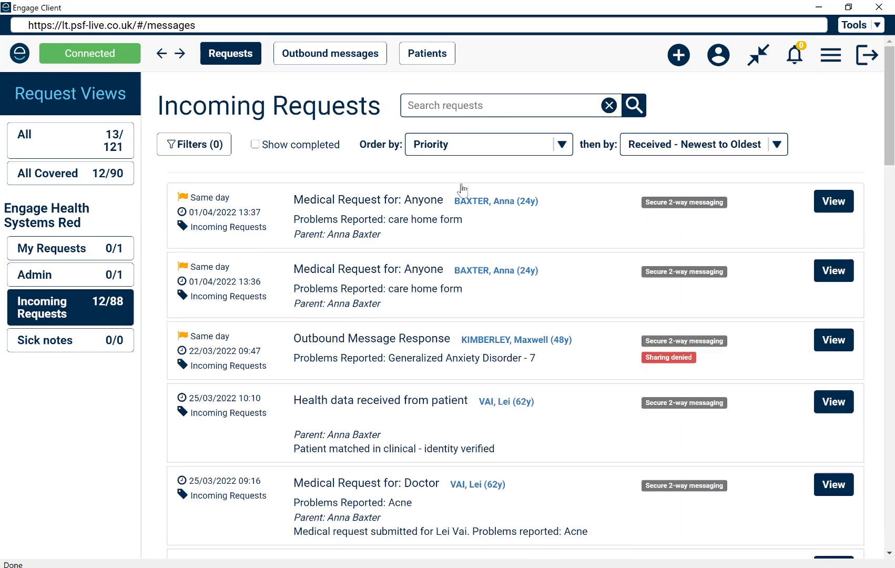
left_click(78, 351)
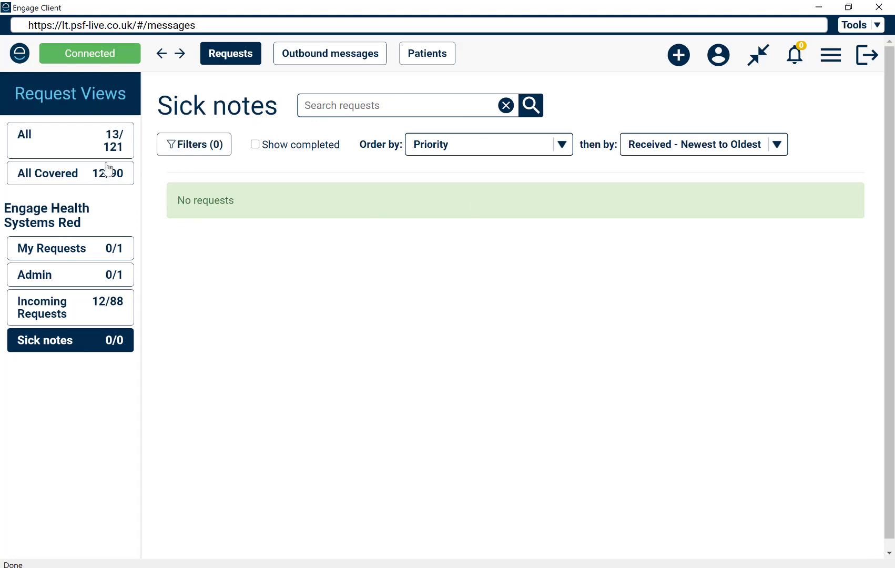
Search all requests for "sick note" and open the Sick note (fit note) request dated 25/03/2022 08:57
left_click(99, 144)
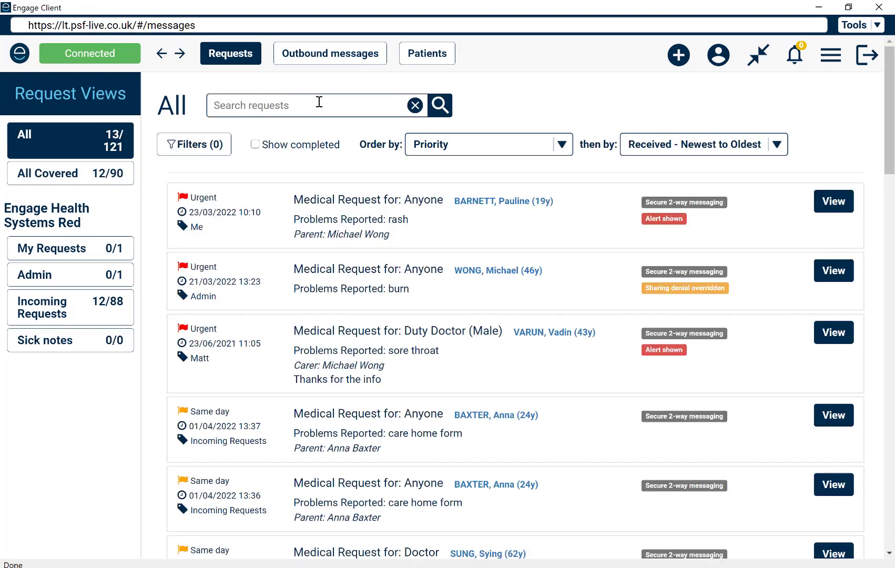
left_click(319, 101)
type("sick")
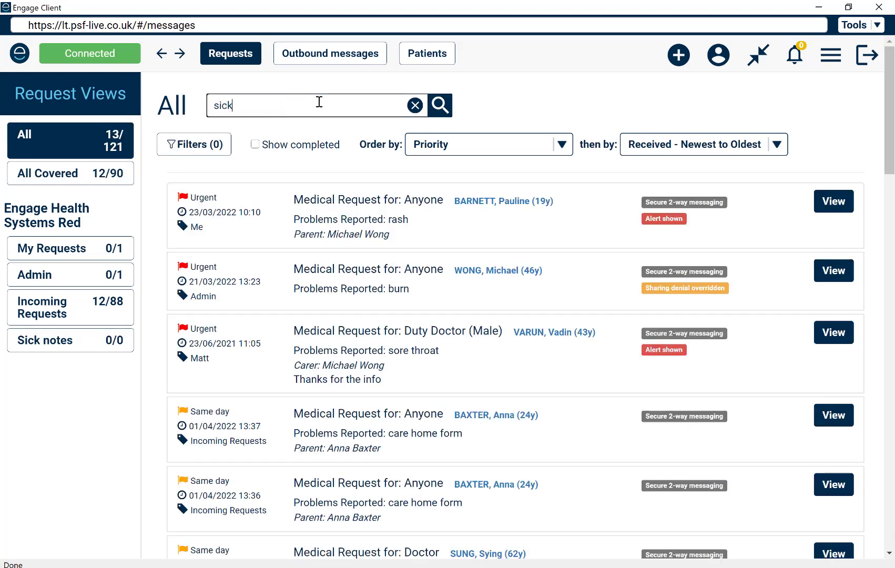
type(" not")
key("BackSpace")
type("ote")
key("Return")
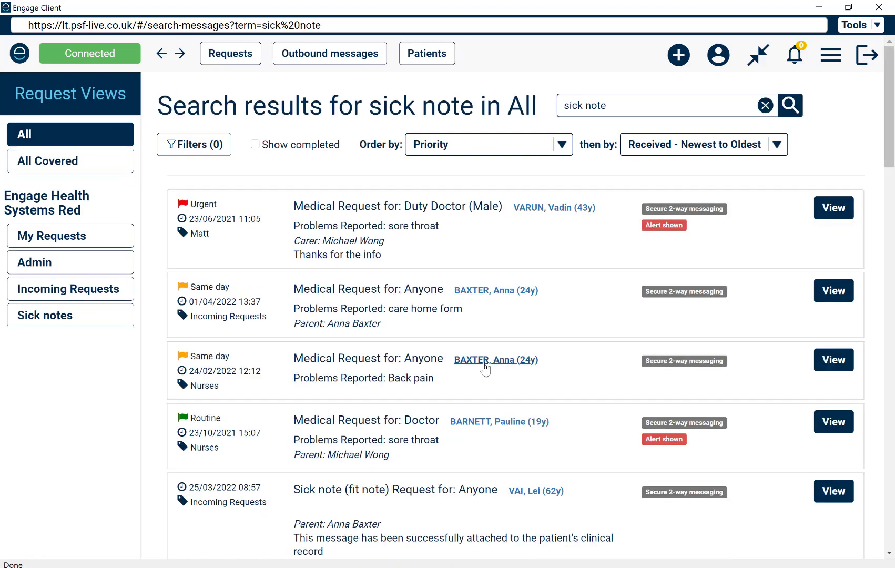
scroll(484, 368, "down", 3)
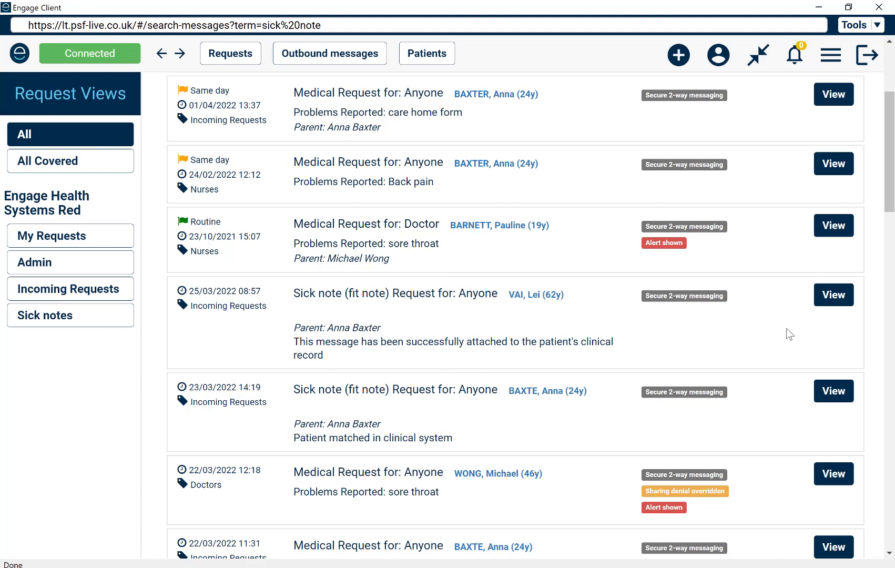
left_click(834, 296)
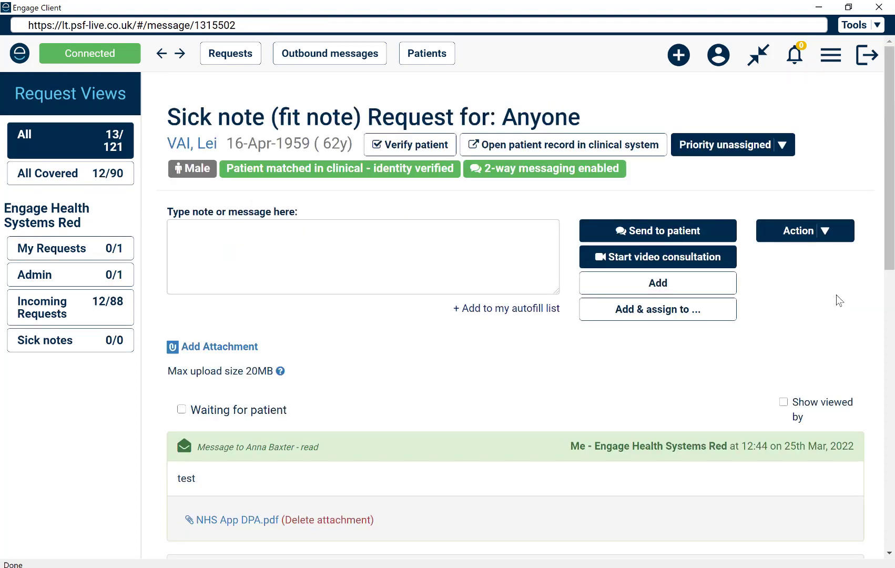
Assign the open Sick note (fit note) request to the Sick notes group
left_click(823, 234)
left_click(814, 274)
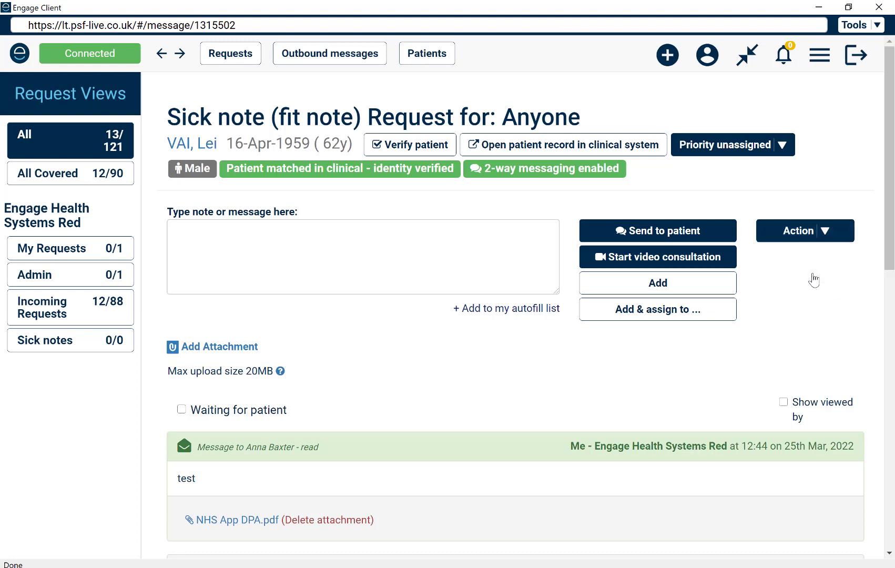
left_click(380, 133)
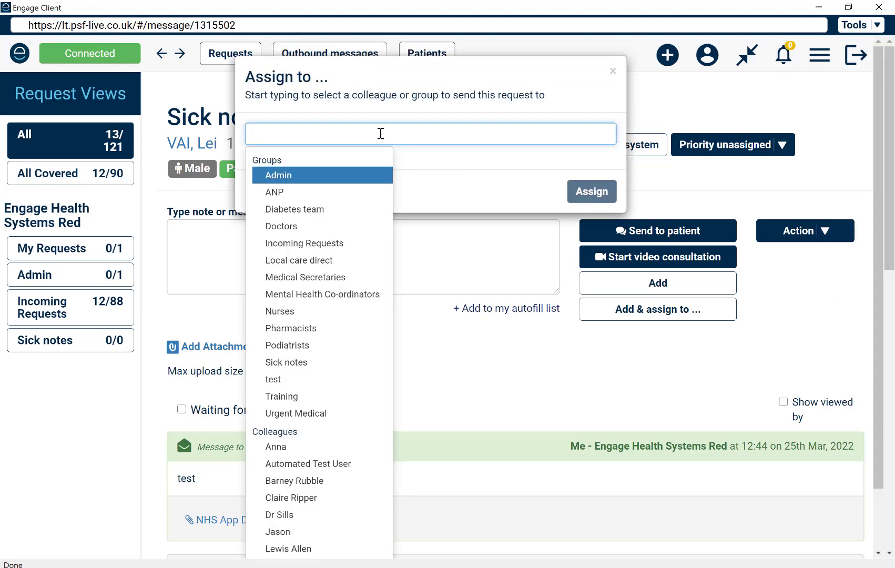
left_click(322, 363)
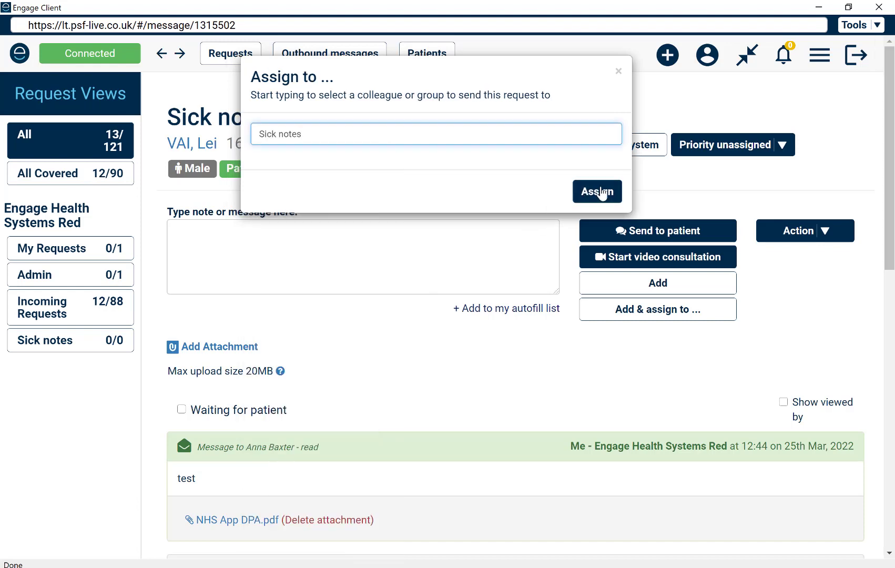
left_click(593, 192)
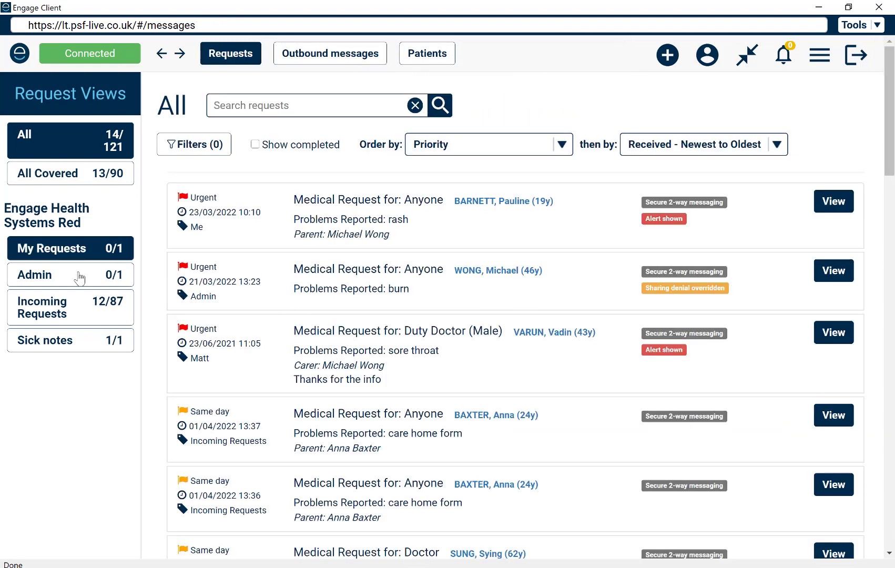
Open the fit note request from the Sick notes group list, and browse the list of all requests for their assigned groups
left_click(89, 350)
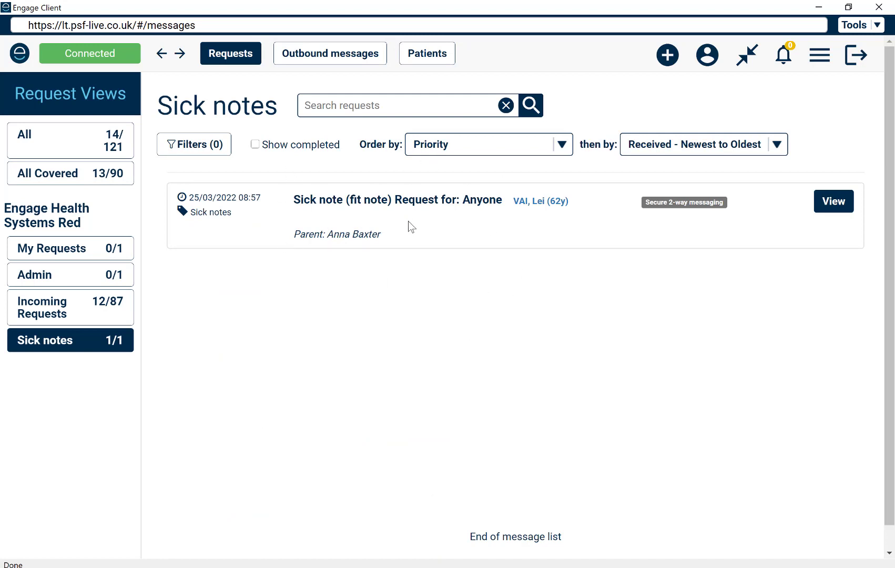
left_click(831, 210)
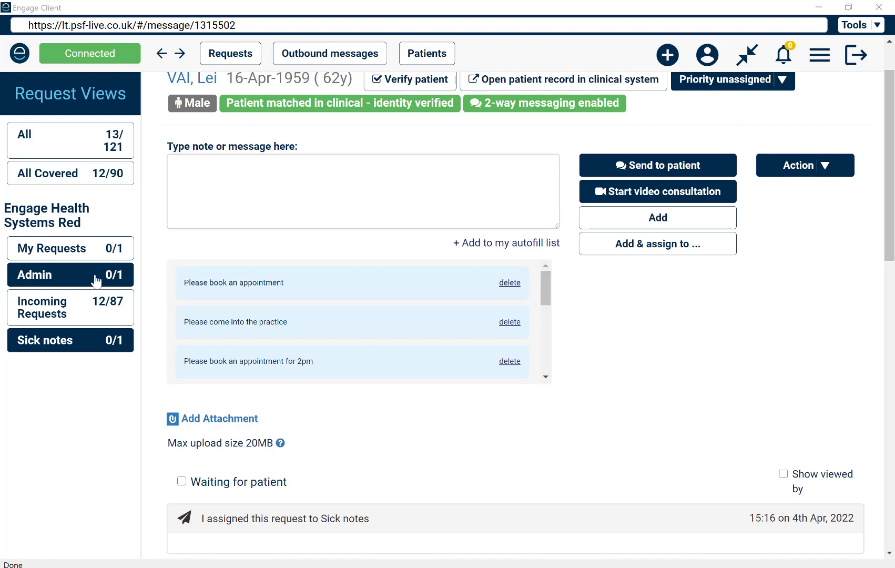
left_click(113, 137)
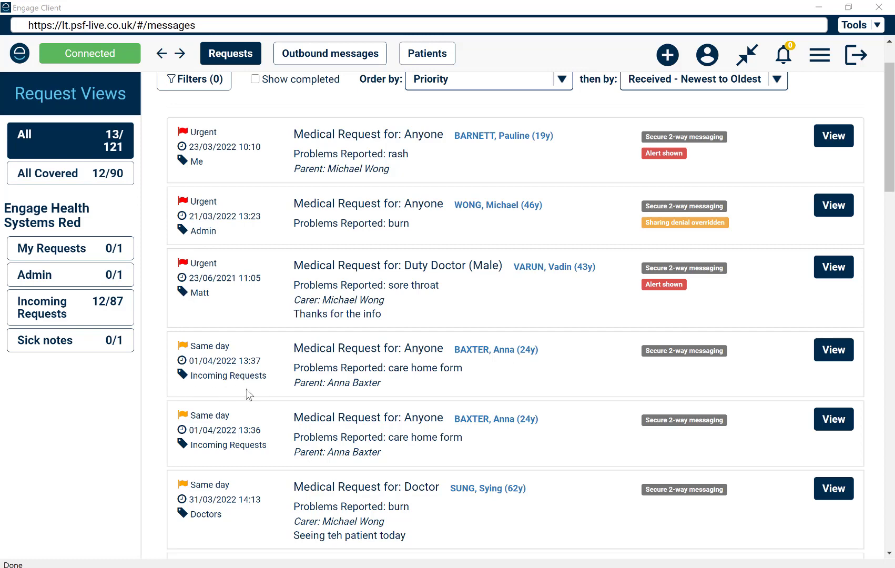
scroll(247, 391, "down", 3)
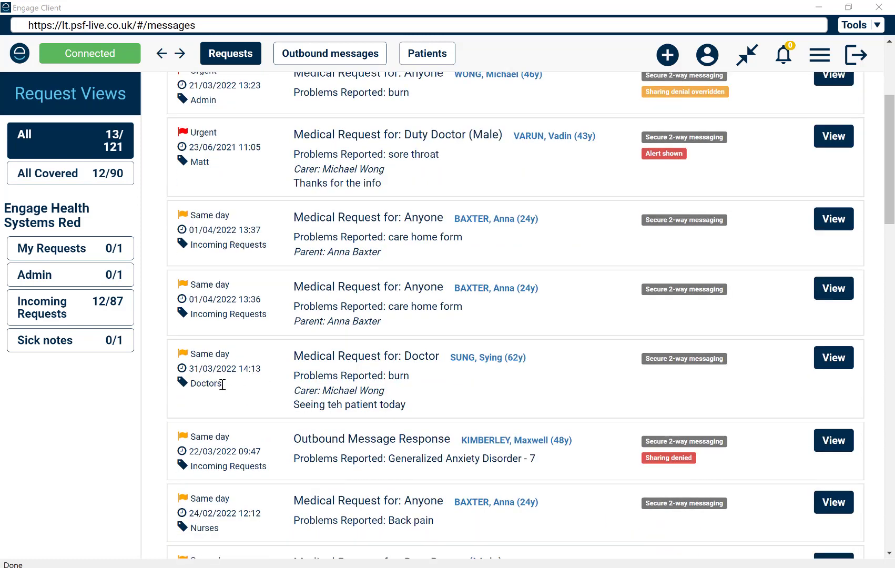
scroll(197, 376, "up", 4)
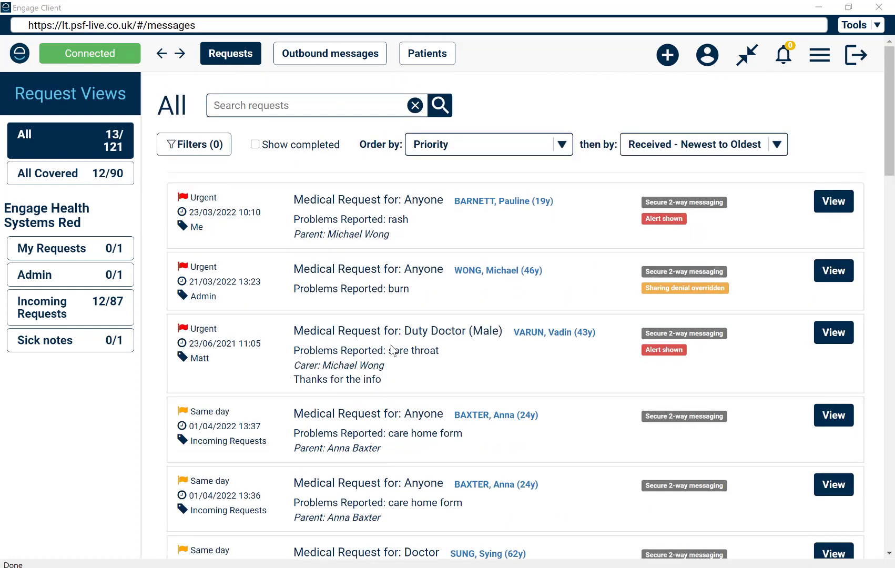
Open the urgent medical request dated 23/03/2022 10:10 and assign it to the Doctors group
left_click(831, 202)
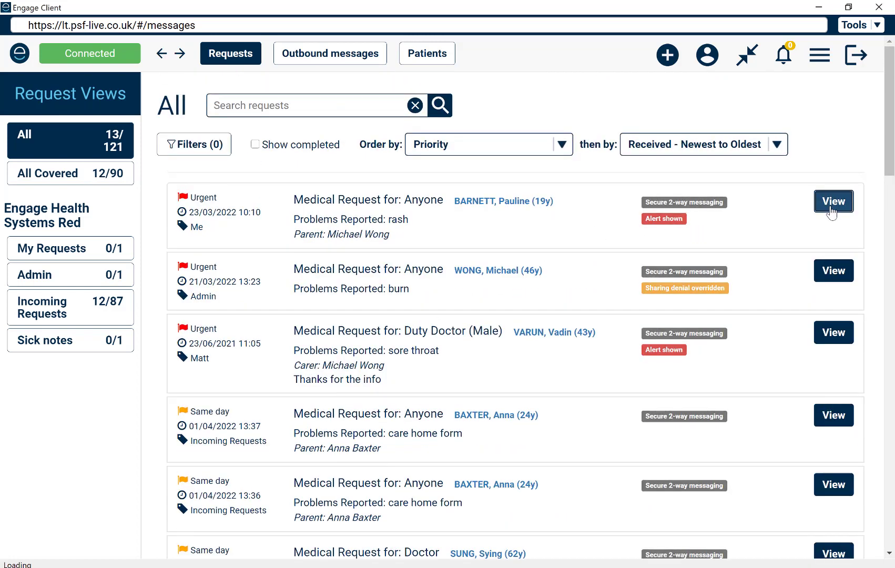
left_click(830, 256)
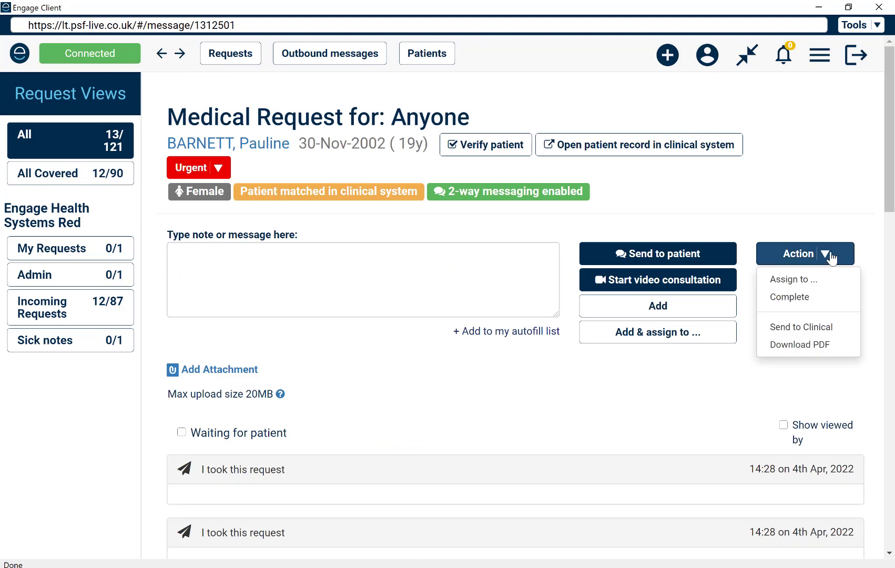
left_click(771, 281)
left_click(377, 139)
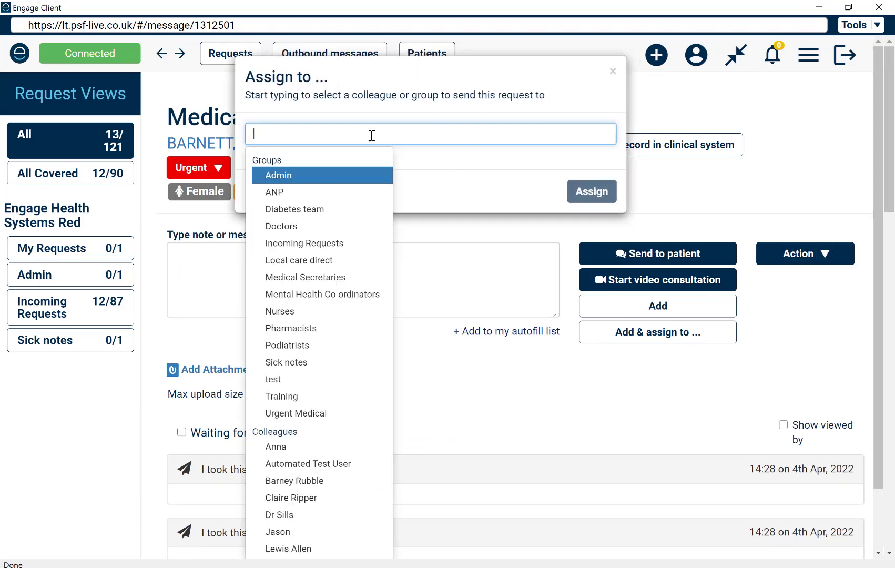
left_click(299, 230)
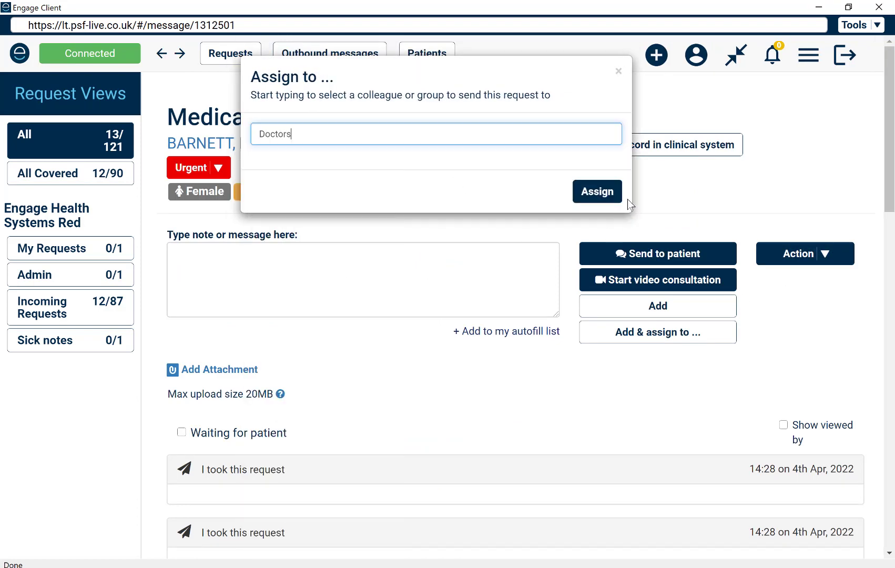
left_click(596, 191)
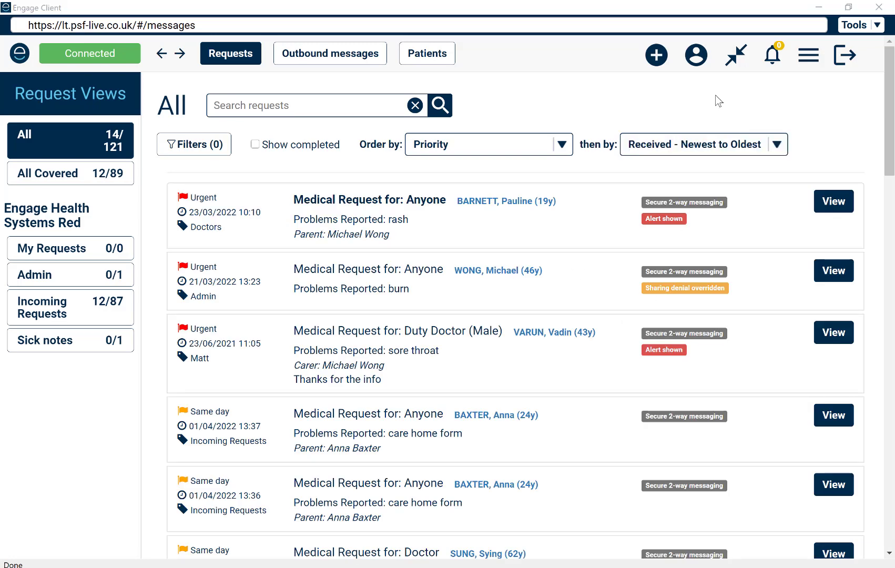
Stop covering the Admin, Incoming Requests and Sick notes groups in your account, save the changes and return to the requests
left_click(695, 55)
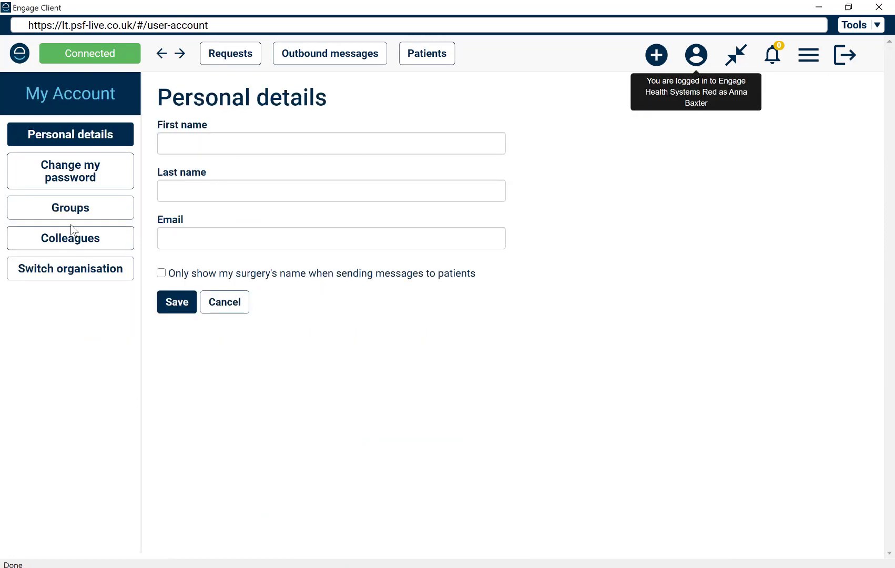
left_click(75, 211)
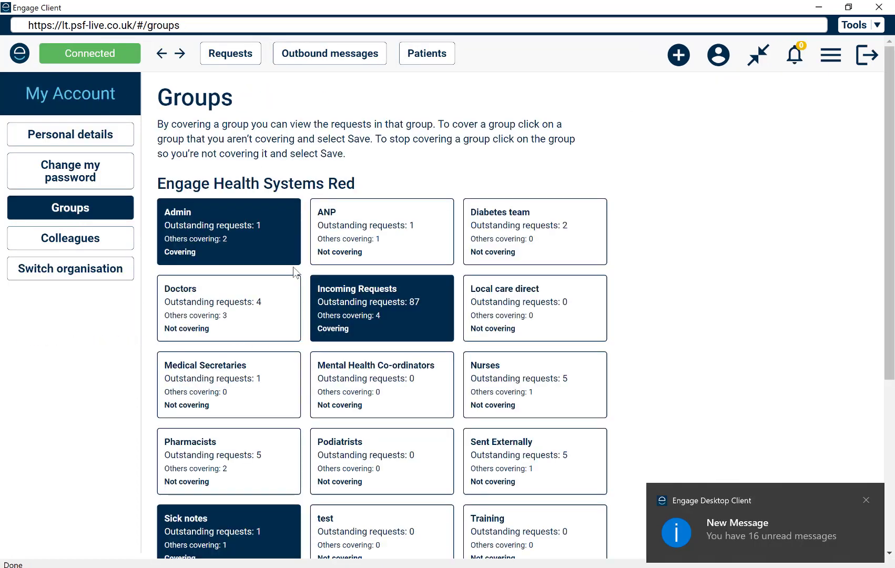
left_click(269, 255)
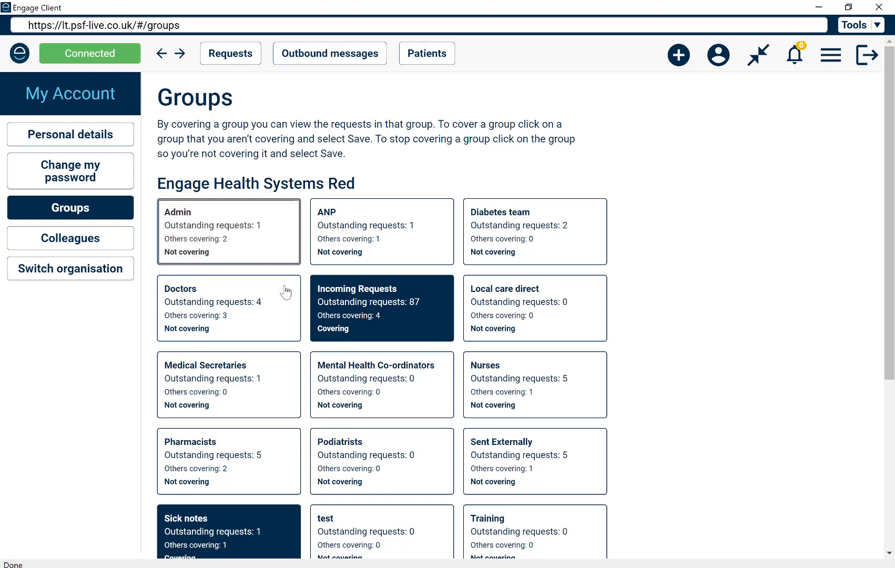
left_click(388, 326)
scroll(388, 326, "down", 1)
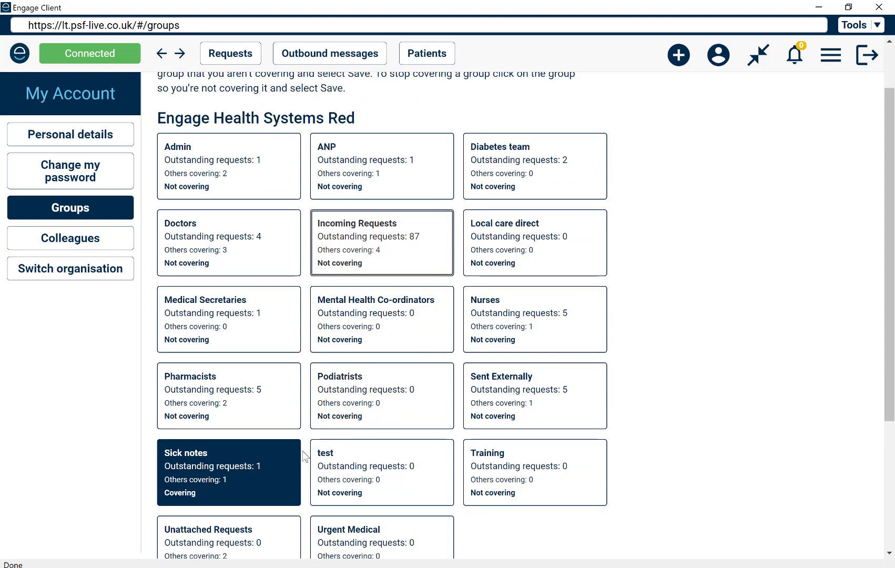
left_click(241, 494)
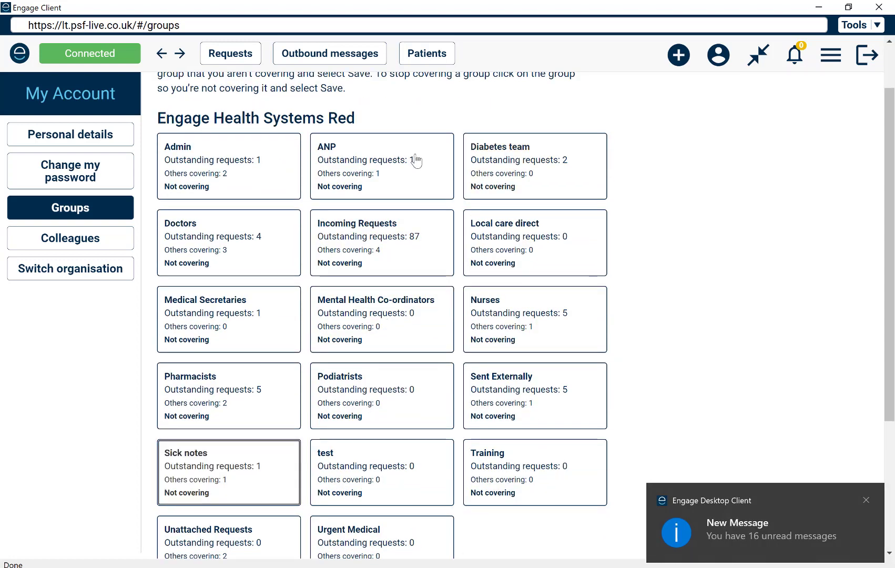
scroll(344, 378, "down", 2)
scroll(344, 379, "down", 1)
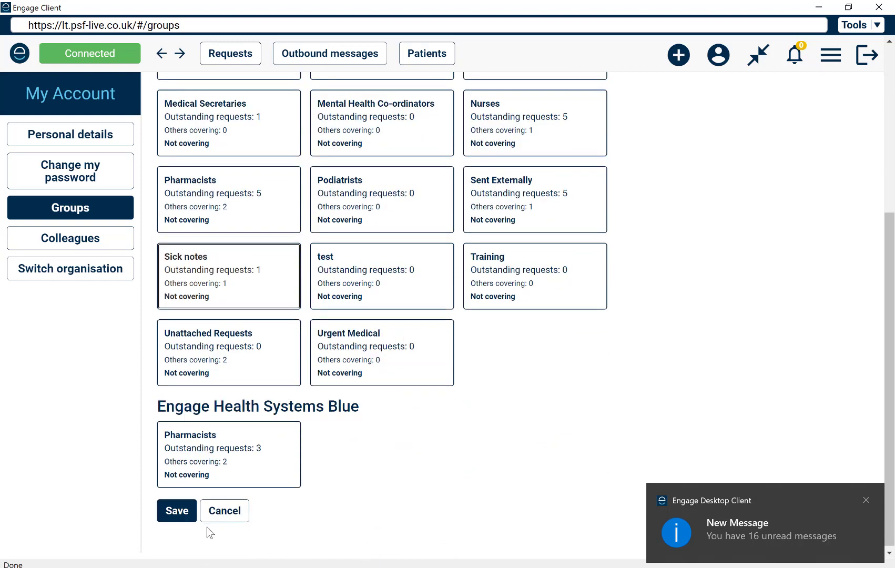
left_click(179, 512)
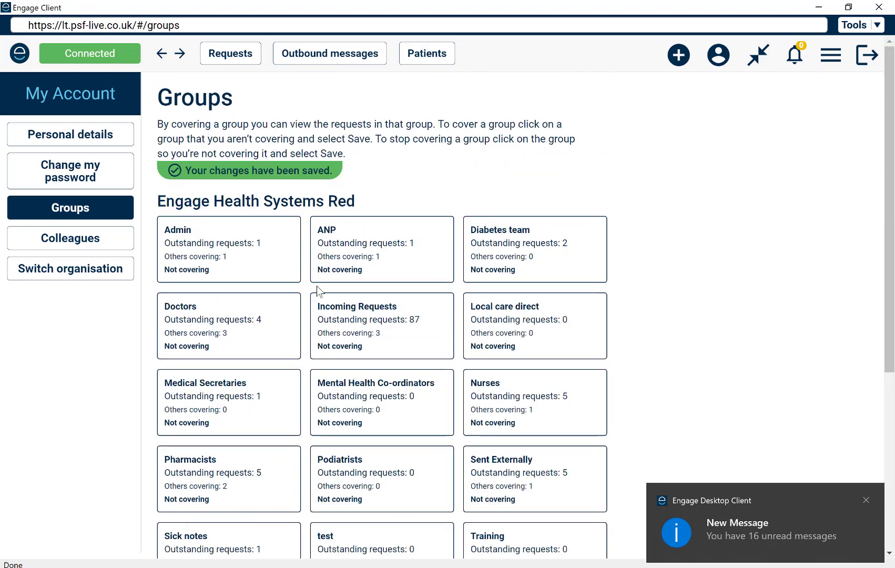
left_click(250, 53)
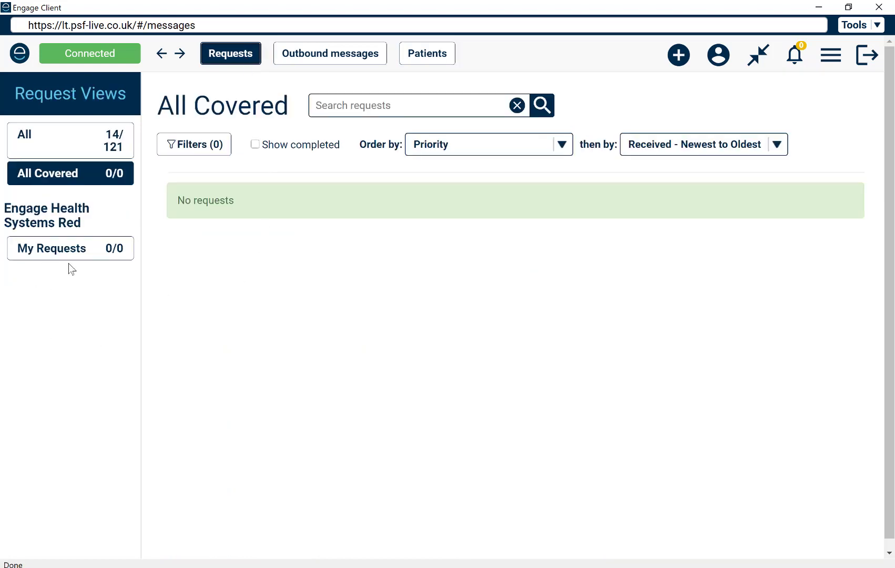